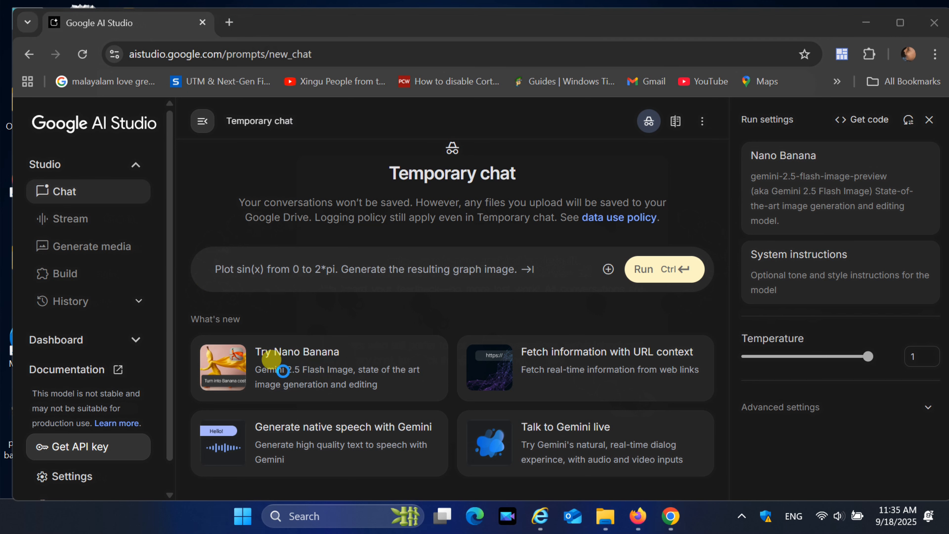
# Generate an image with Nano Banana from the prompt "Realistic photo of a workspace with laptop and coffee cup, natural lighting".
pyautogui.click(313, 375)
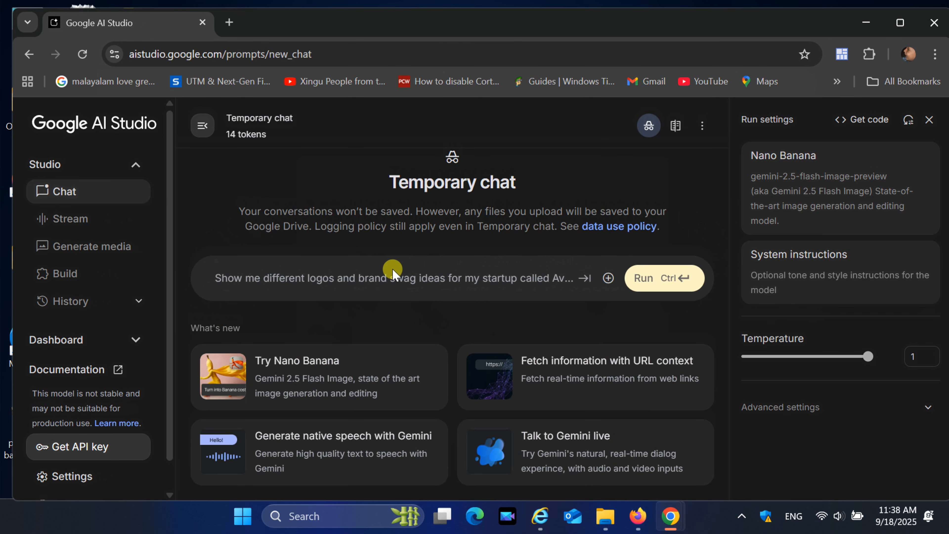
pyautogui.write('R')
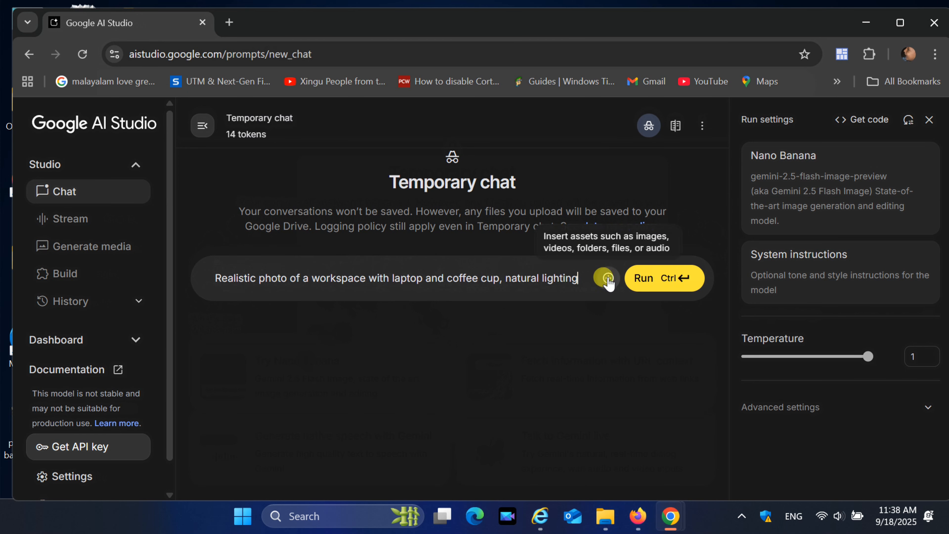
pyautogui.click(645, 280)
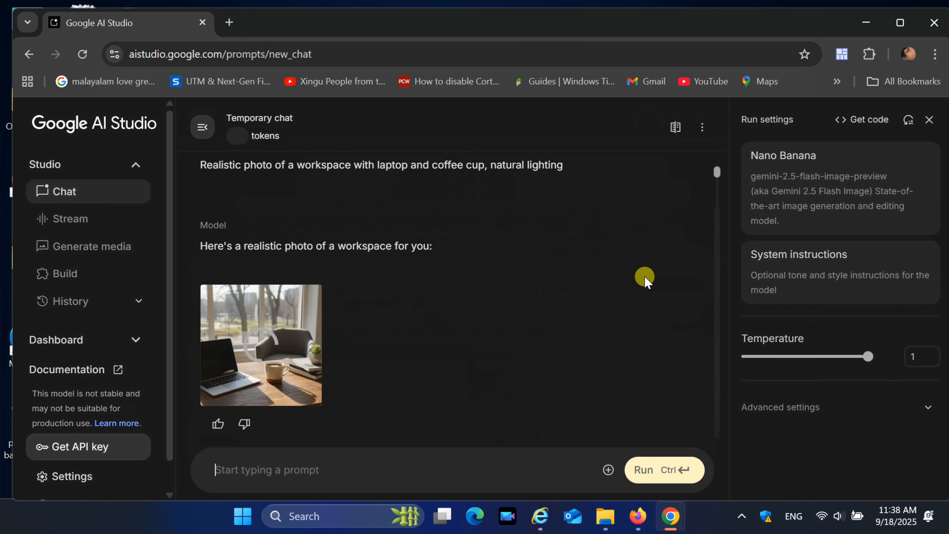
# Enlarge the generated workspace image and download it.
pyautogui.moveTo(217, 349)
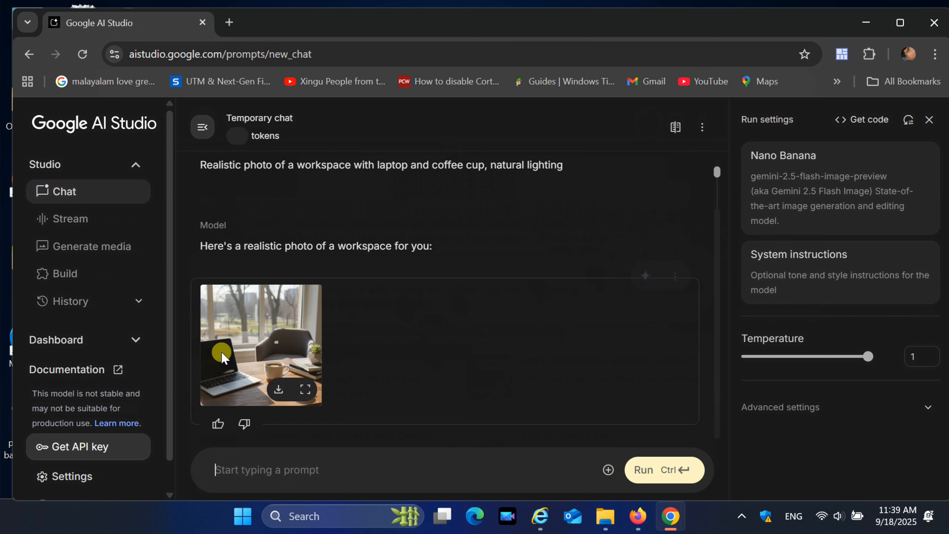
pyautogui.click(250, 320)
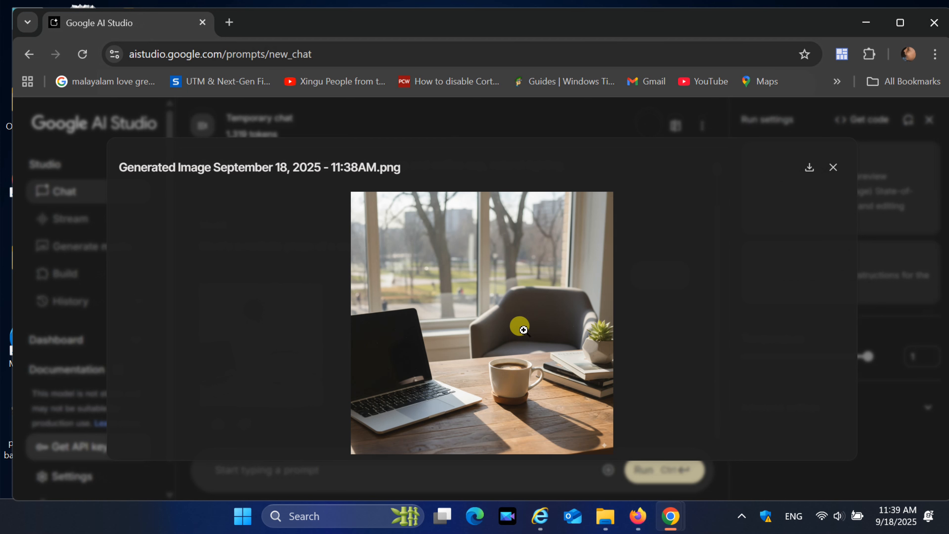
pyautogui.click(524, 330)
pyautogui.click(524, 330)
pyautogui.click(806, 169)
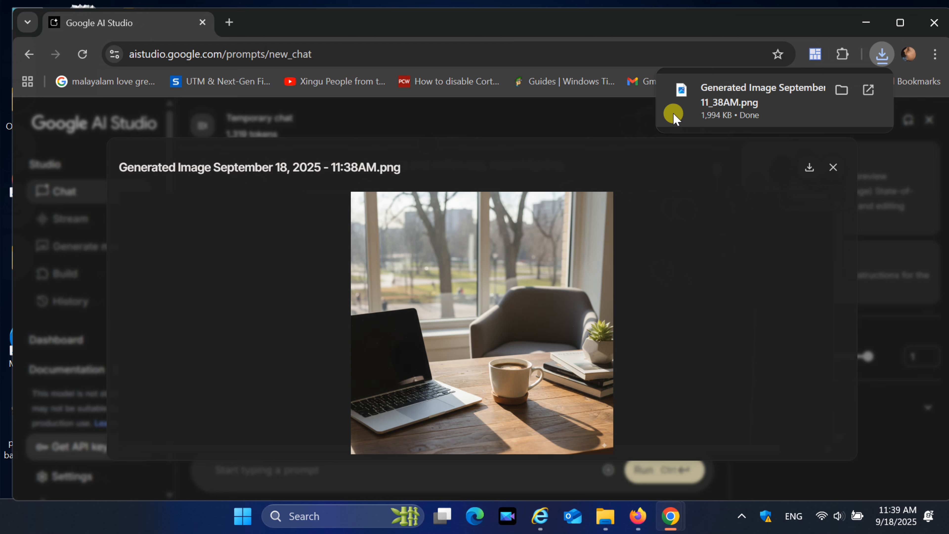
# View the downloaded workspace image in the photo viewer, then close the viewer and the enlarged preview.
pyautogui.click(828, 87)
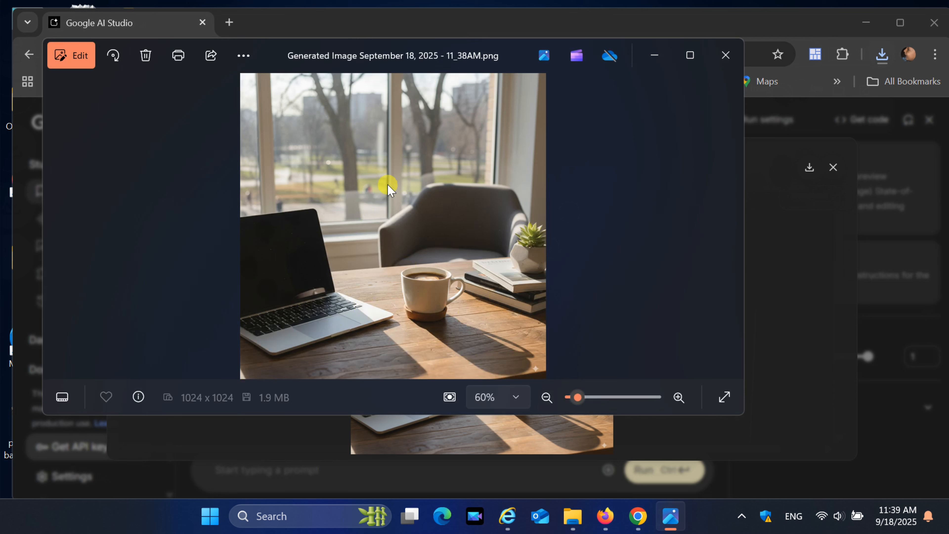
pyautogui.click(725, 56)
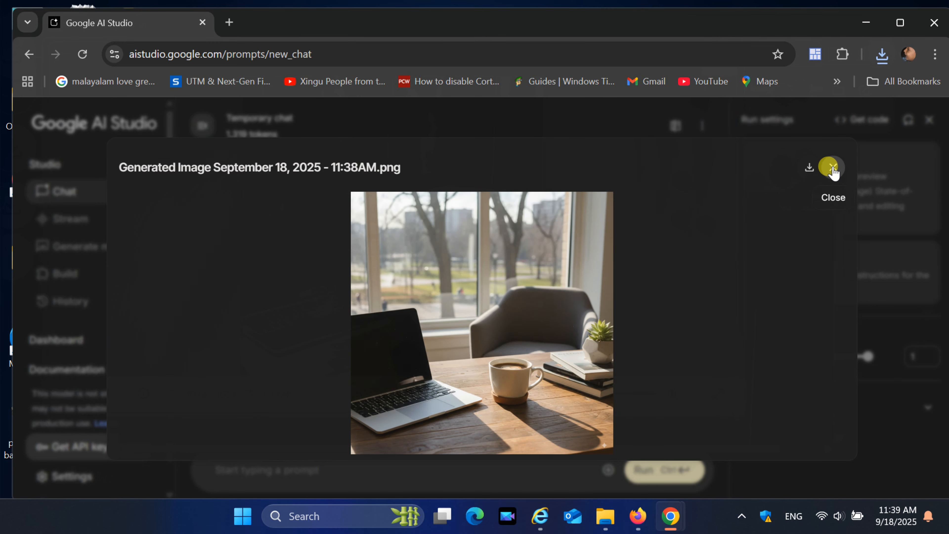
pyautogui.click(833, 168)
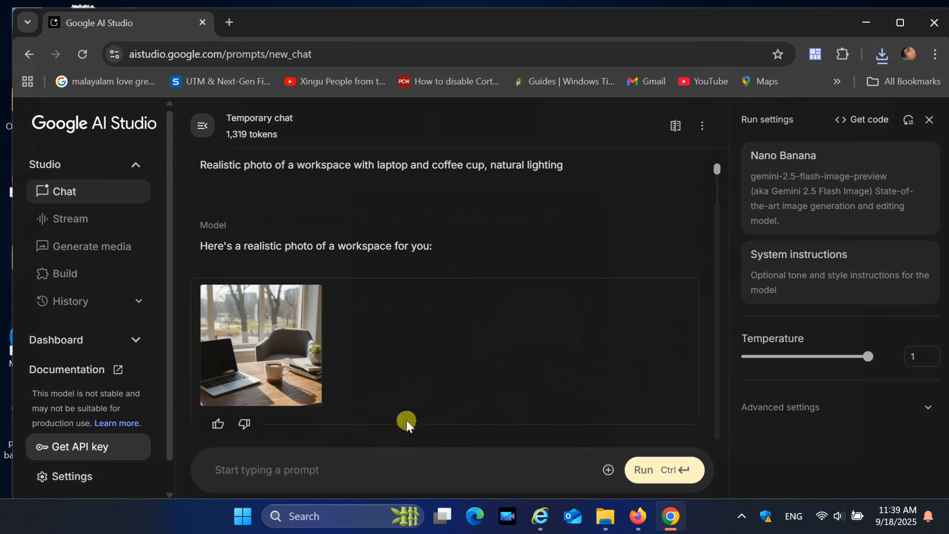
# Hide the run settings and create a new chat, discarding the current one.
pyautogui.click(928, 120)
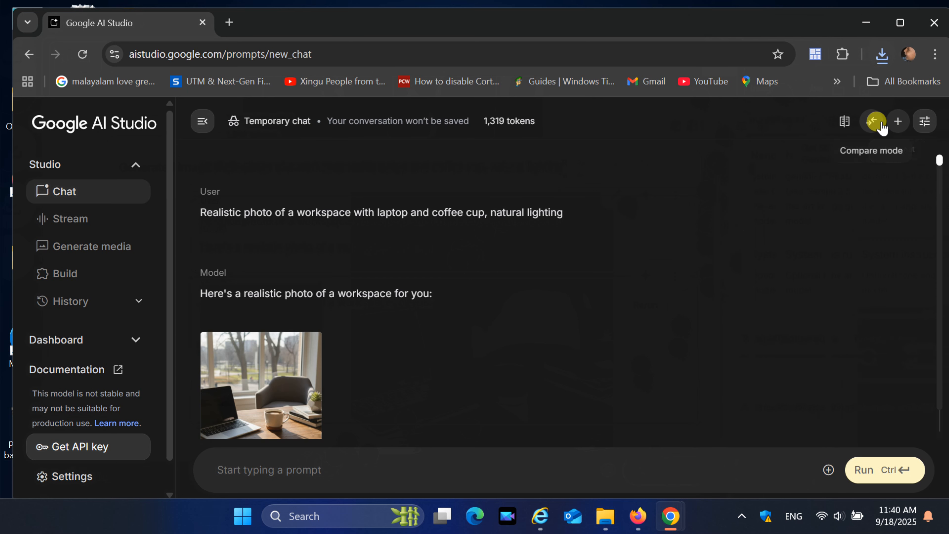
pyautogui.click(896, 122)
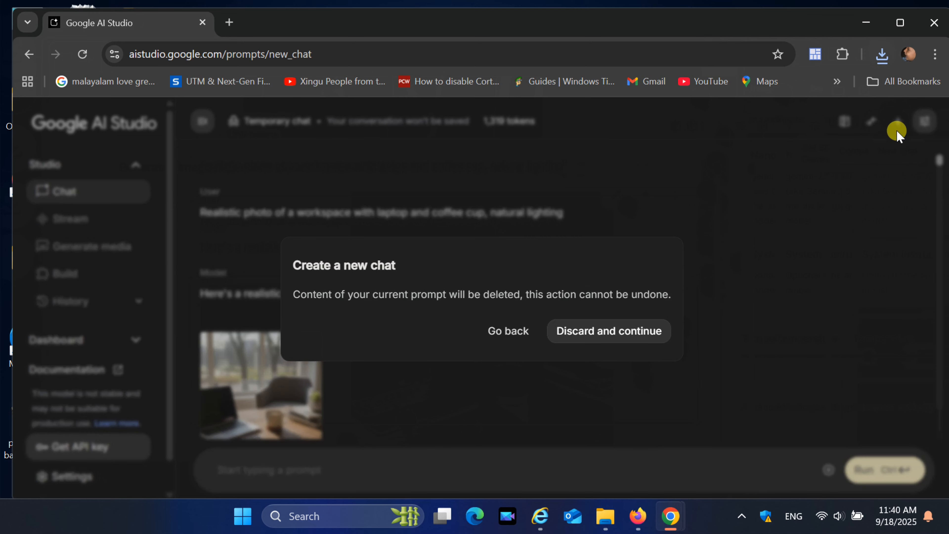
pyautogui.click(598, 331)
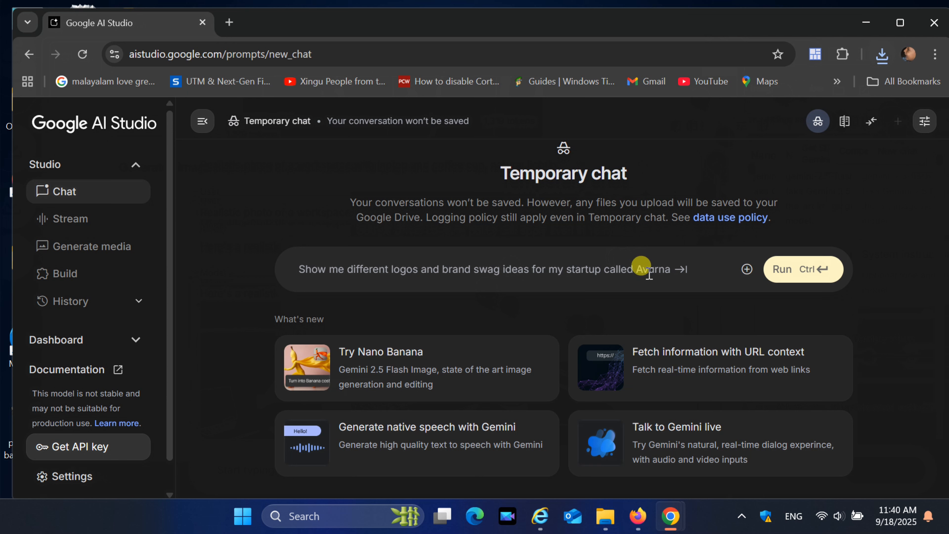
# Upload DSC.JPG from the image folder on drive E: to the prompt.
pyautogui.click(749, 275)
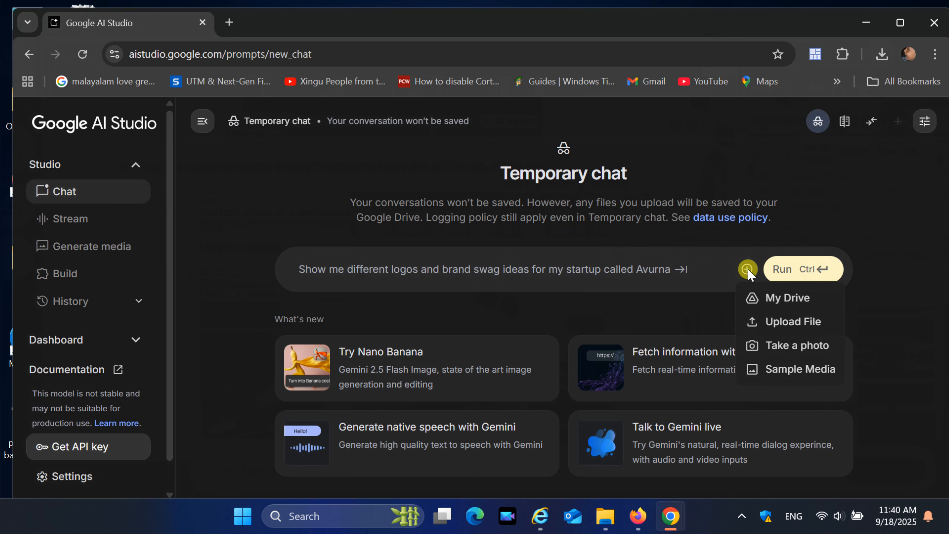
pyautogui.click(783, 329)
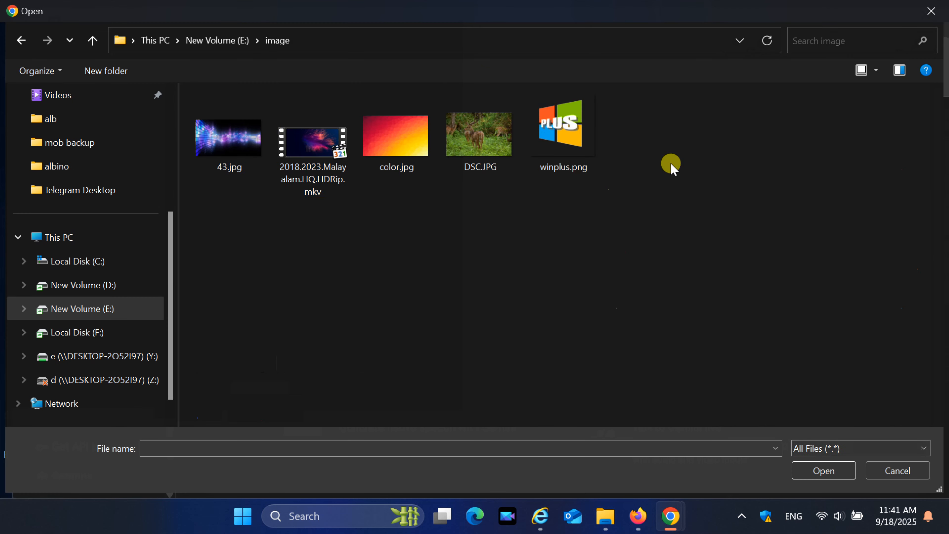
pyautogui.click(481, 146)
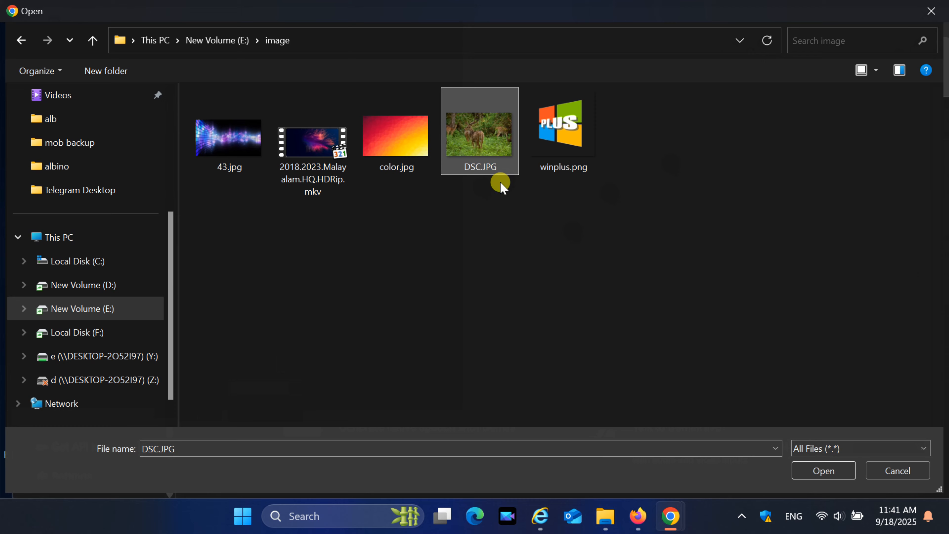
pyautogui.click(814, 472)
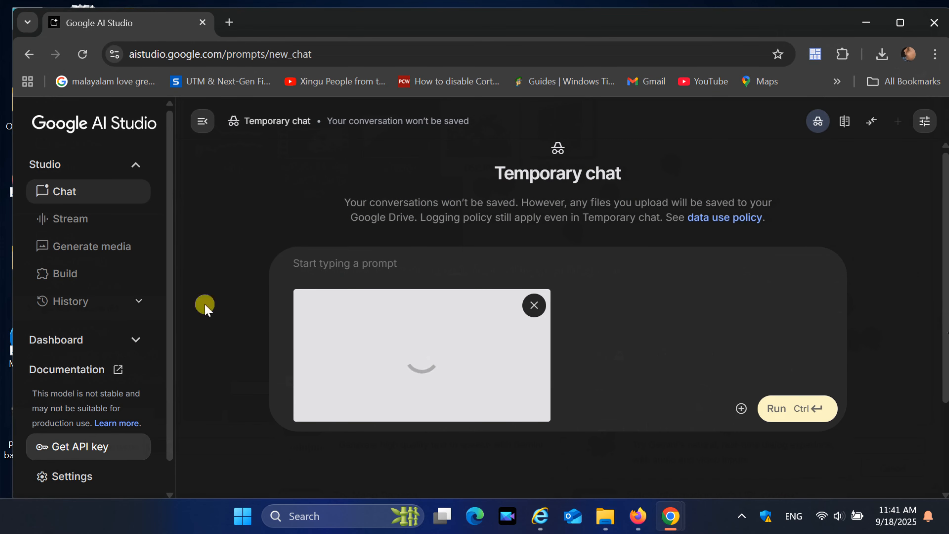
# Replace the prompt text with "replace the deer (middle) with tiger" and run it on the uploaded photo.
pyautogui.click(343, 258)
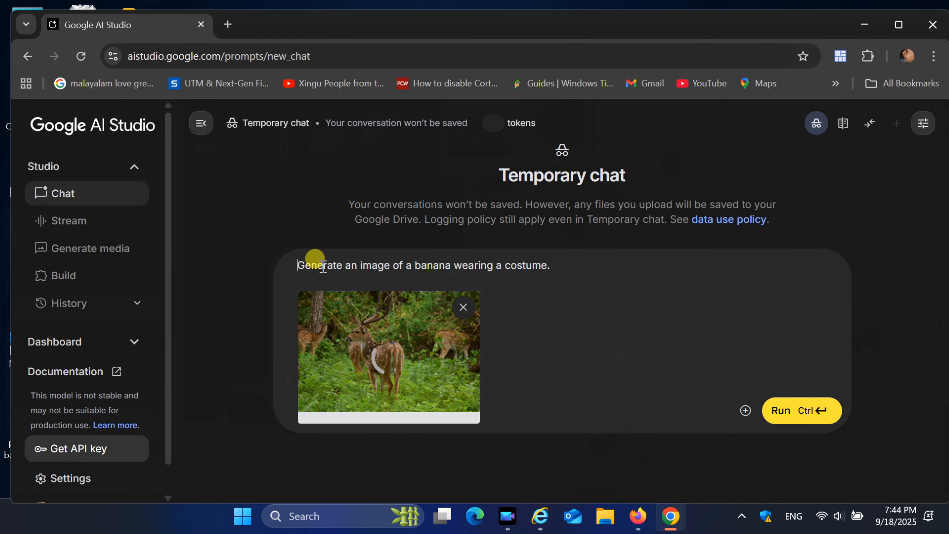
pyautogui.moveTo(305, 263); pyautogui.dragTo(553, 265)
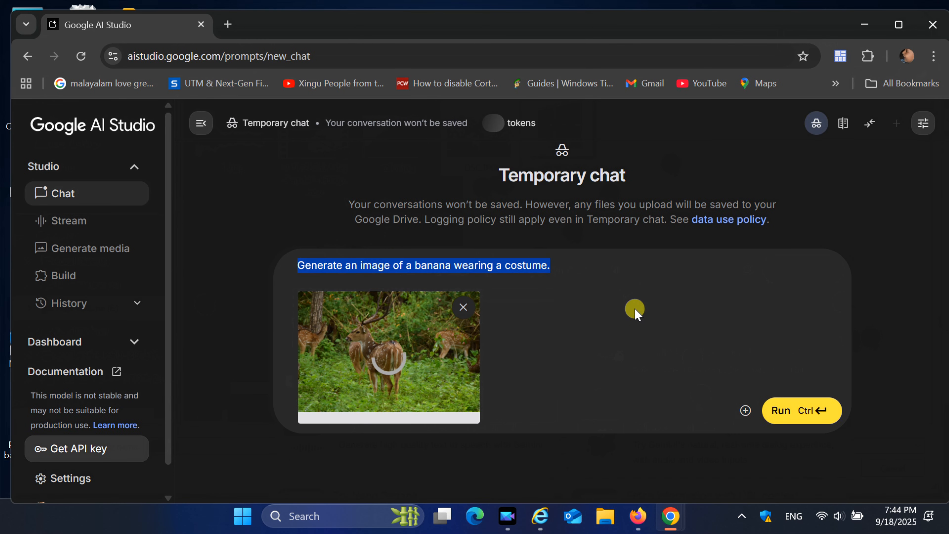
pyautogui.write('replace')
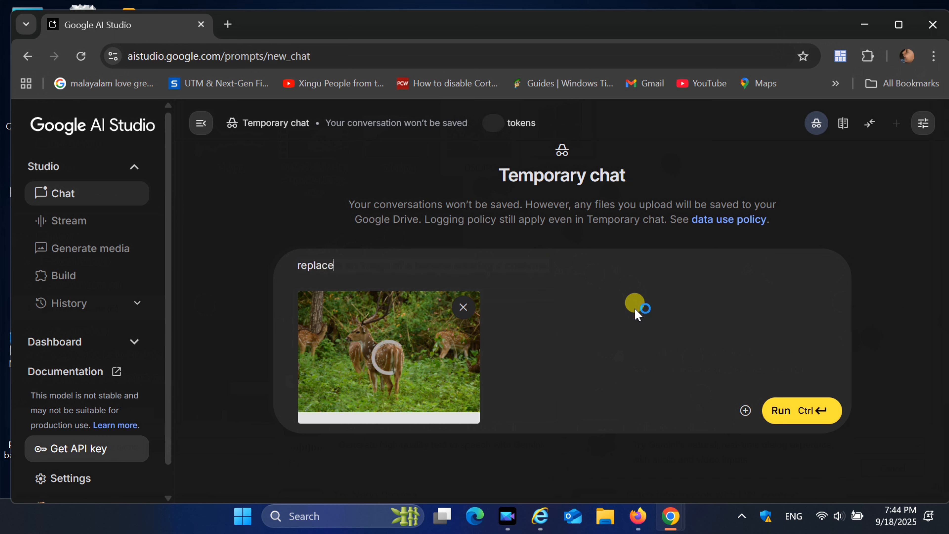
pyautogui.write(' the deer')
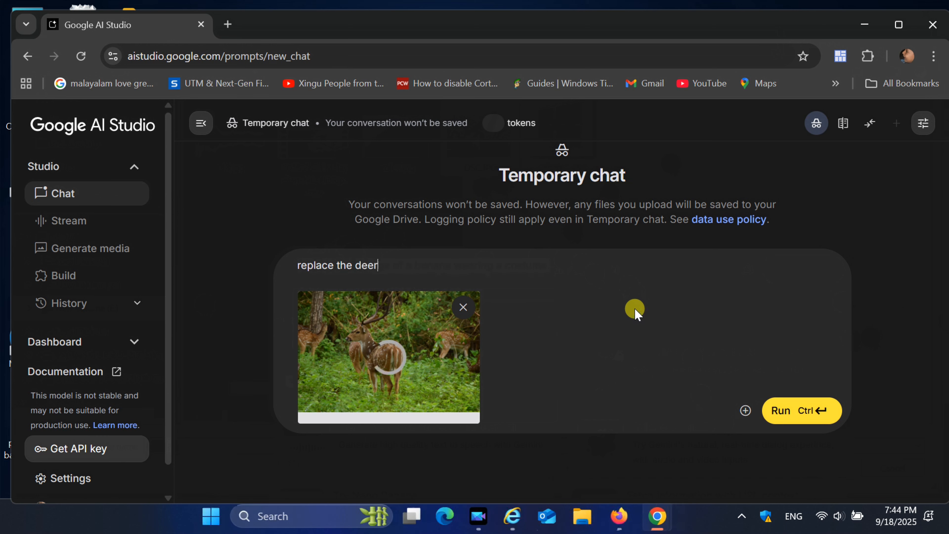
pyautogui.write(' with a')
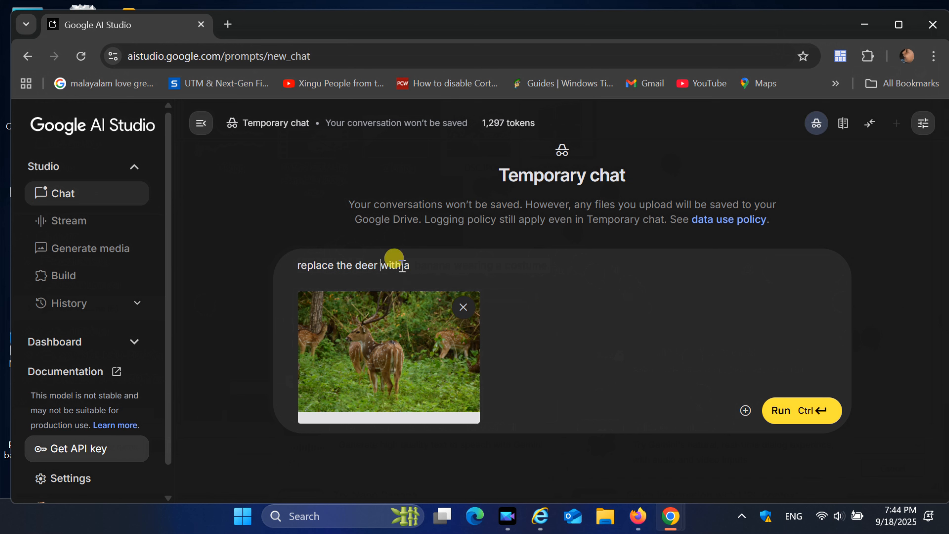
pyautogui.moveTo(380, 266); pyautogui.dragTo(593, 310)
pyautogui.press('BackSpace')
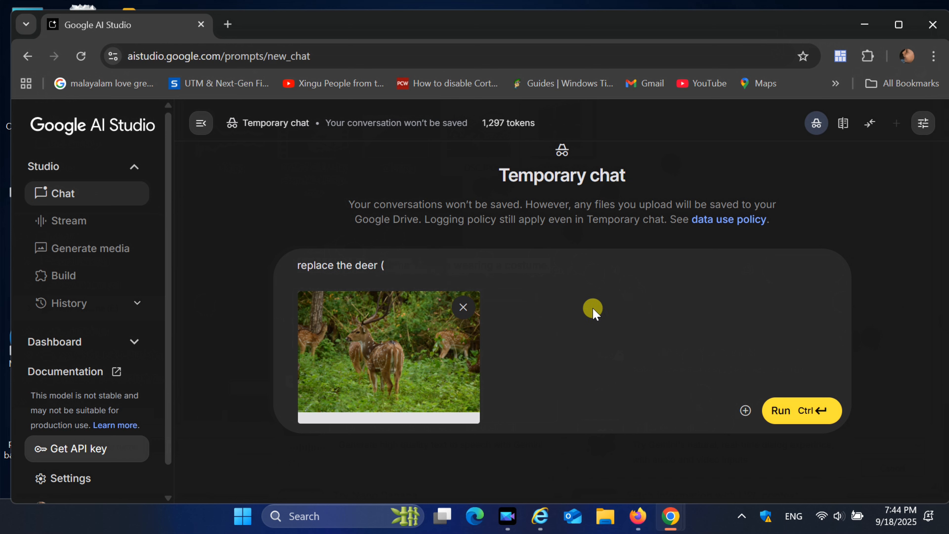
pyautogui.write('(middle')
pyautogui.click(445, 262)
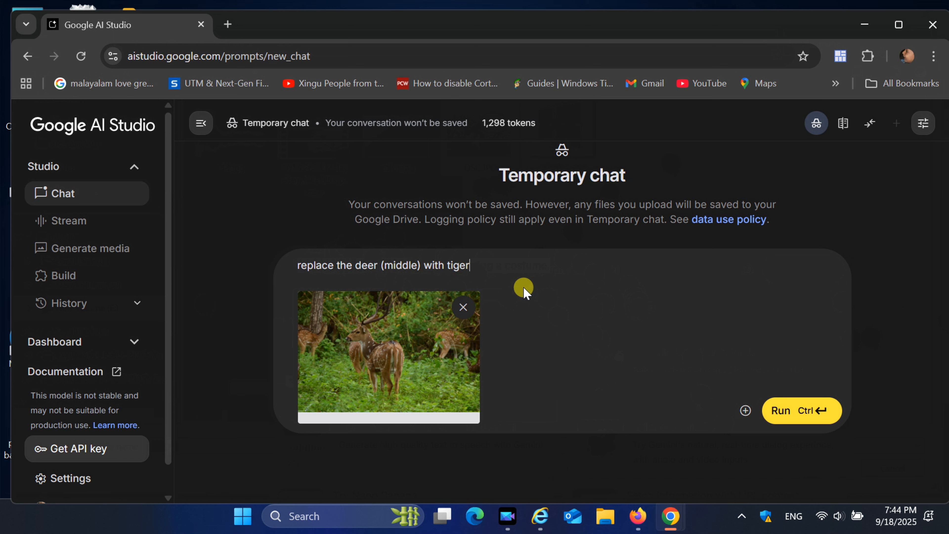
pyautogui.click(788, 412)
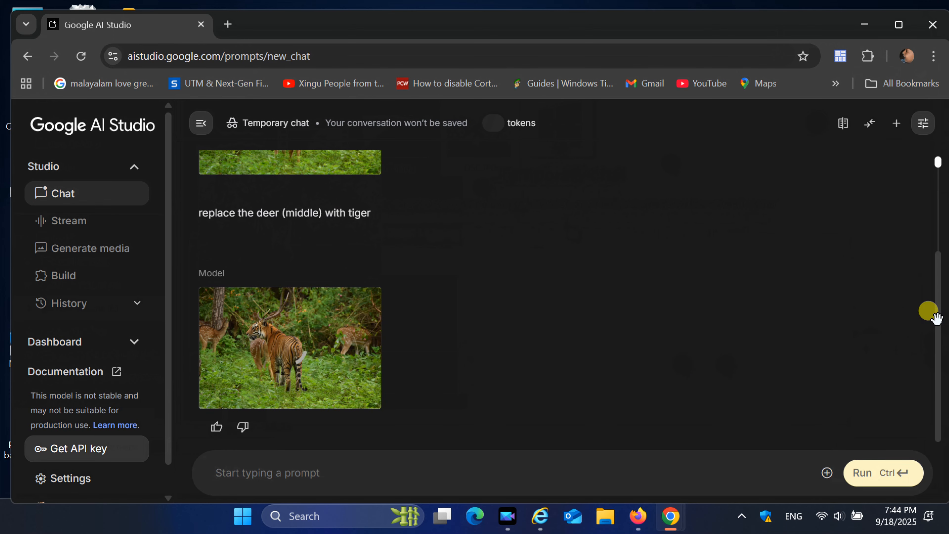
# Examine the edited tiger image in the enlarged preview and close it.
pyautogui.moveTo(272, 322)
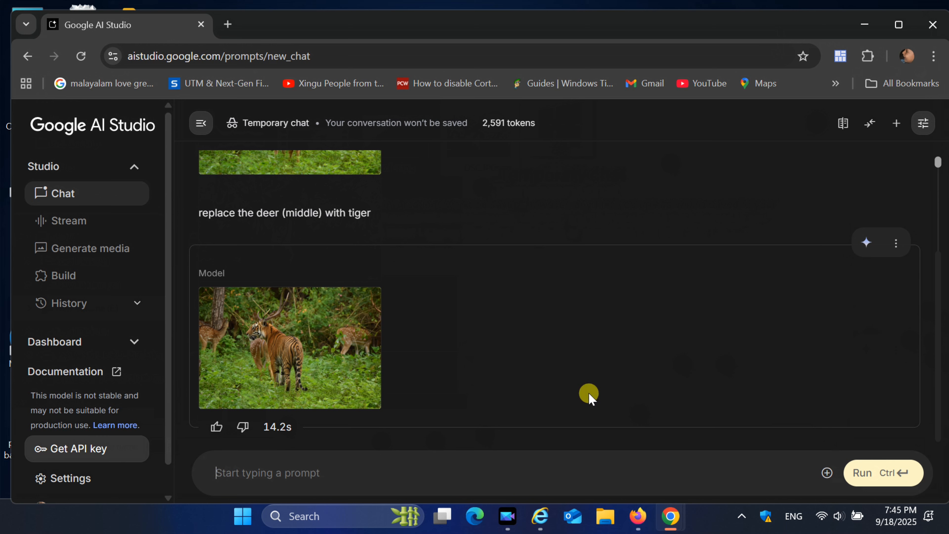
pyautogui.moveTo(297, 385)
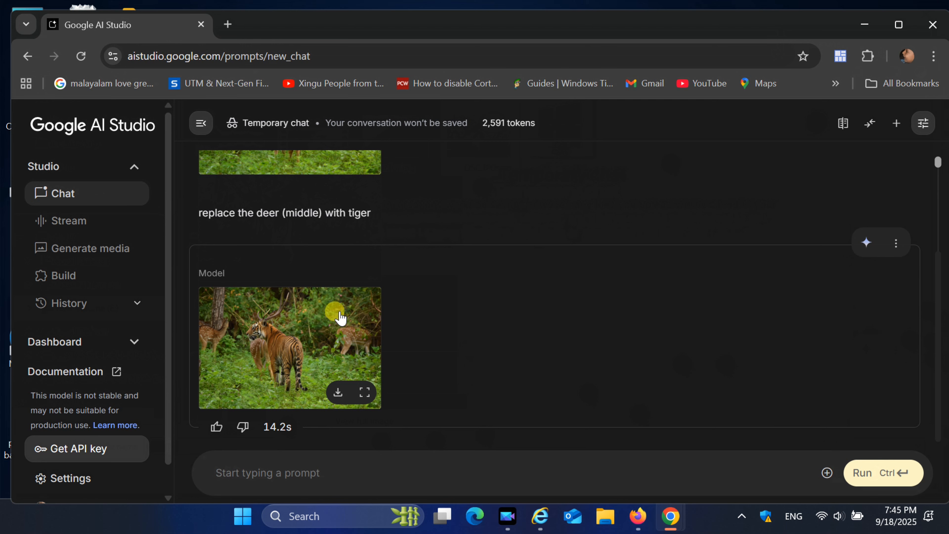
pyautogui.click(320, 339)
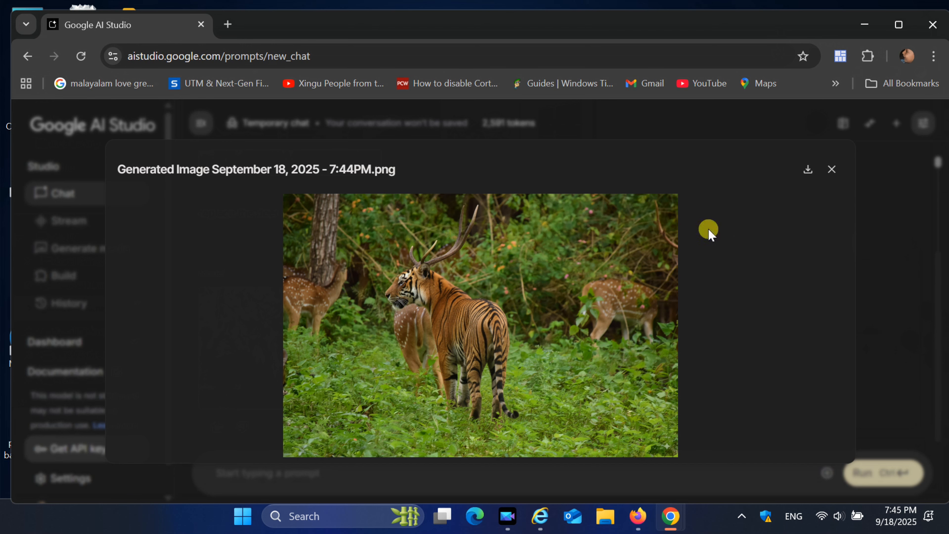
pyautogui.click(832, 170)
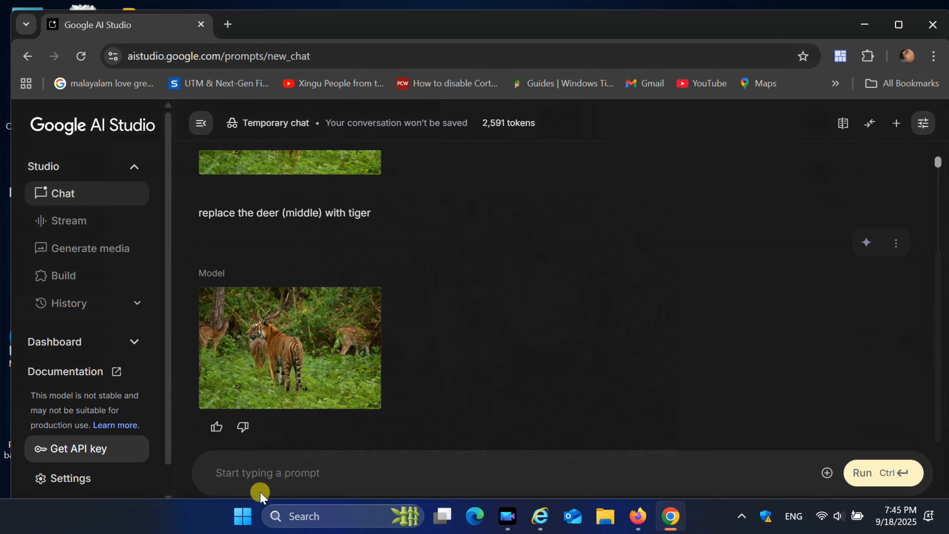
# Run the follow-up prompt "remove antler" on the tiger image.
pyautogui.click(294, 472)
pyautogui.write('remove')
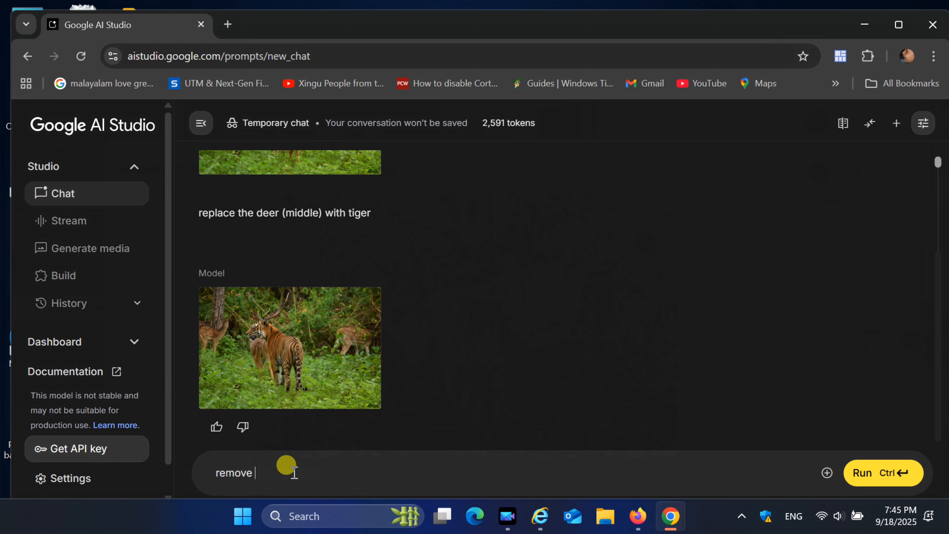
pyautogui.write(' antler')
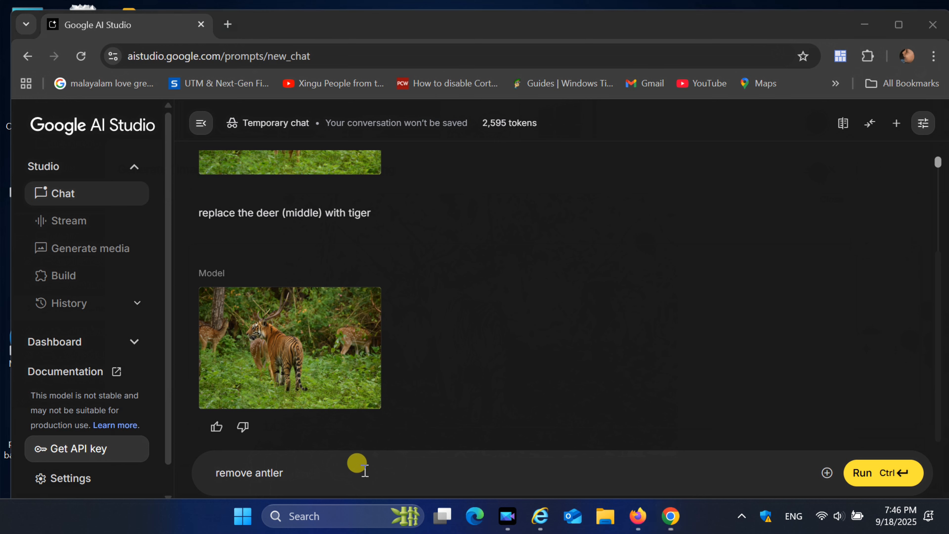
pyautogui.click(876, 481)
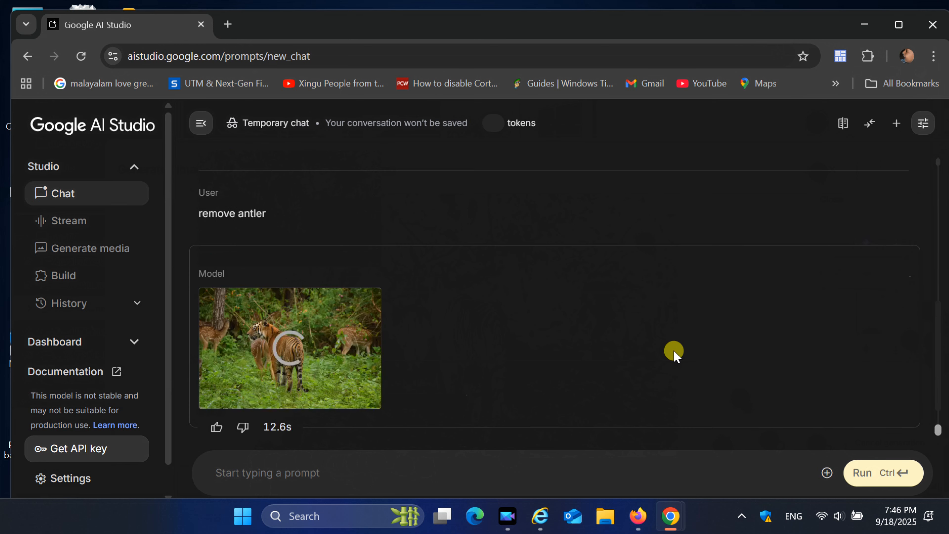
# Enlarge the image generated by the antler removal prompt, download it and open the downloaded file.
pyautogui.moveTo(284, 366)
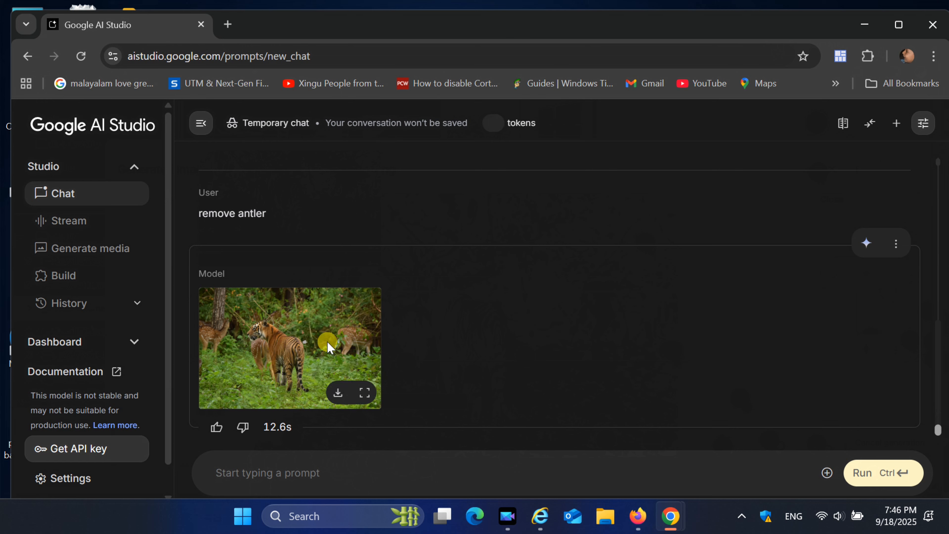
pyautogui.click(303, 329)
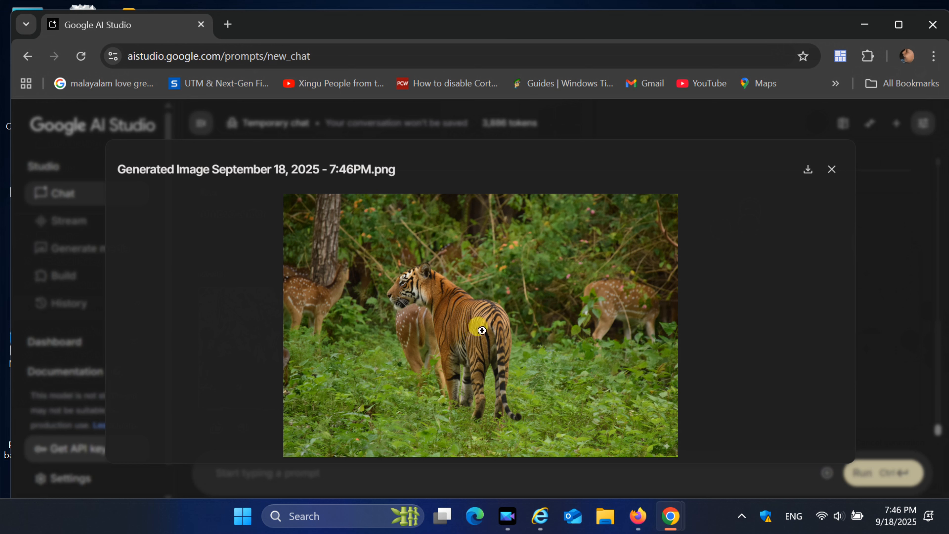
pyautogui.click(806, 173)
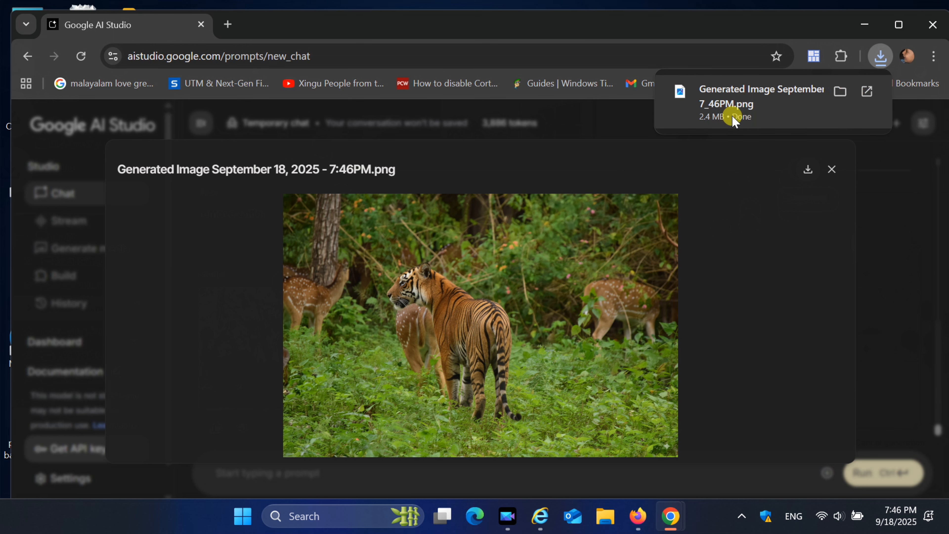
pyautogui.click(758, 91)
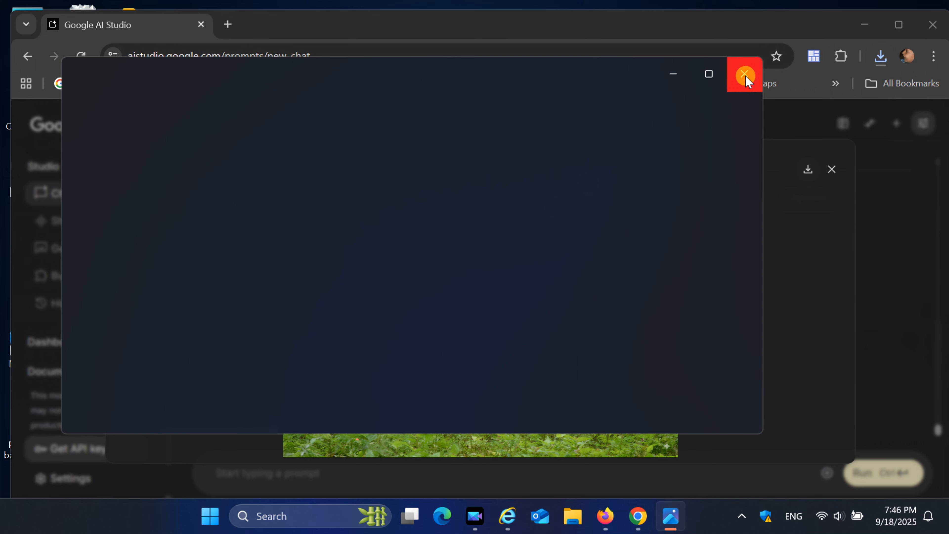